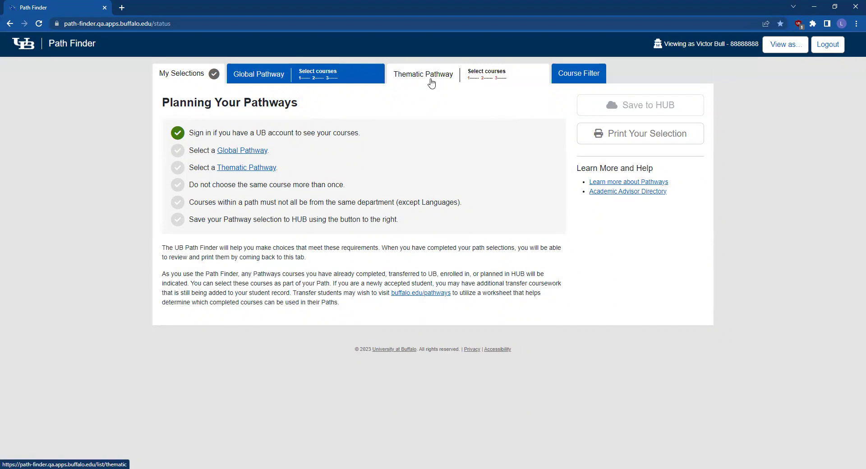
Open the thematic pathway topics and expand the course lists of the Justice topic
left_click(431, 84)
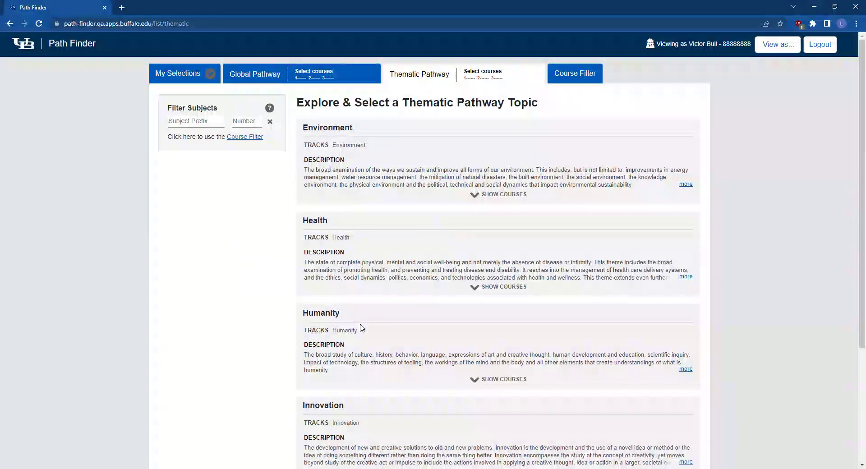
scroll(394, 312, "down", 3)
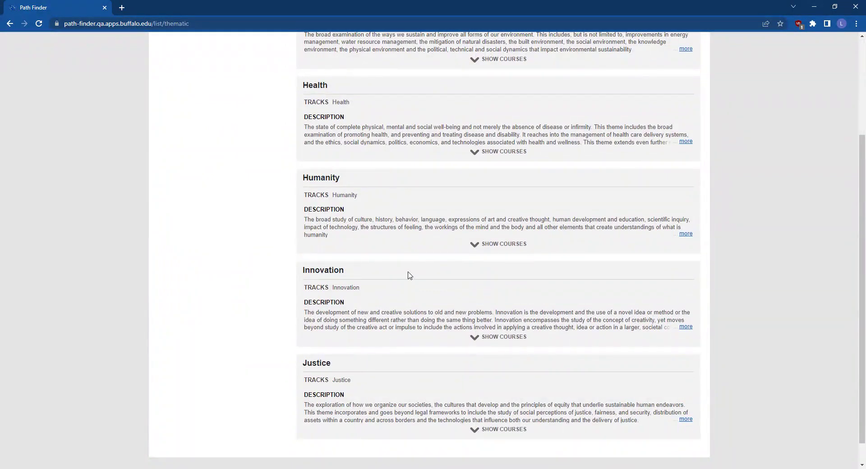
scroll(408, 273, "up", 3)
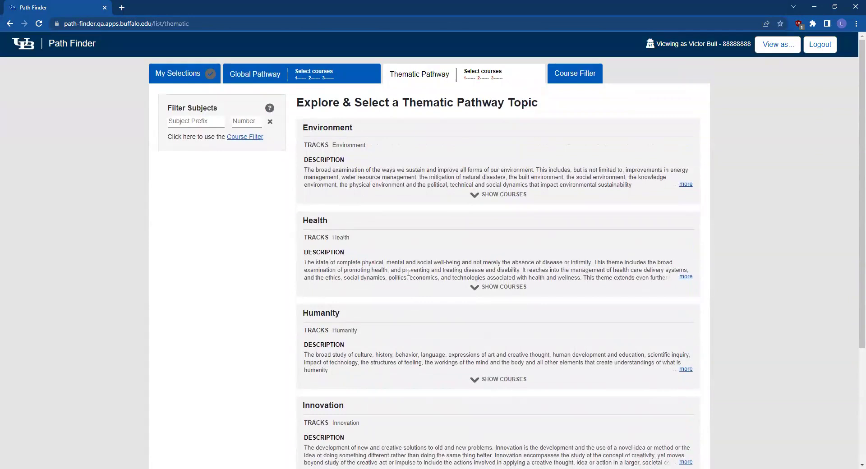
scroll(408, 273, "down", 1)
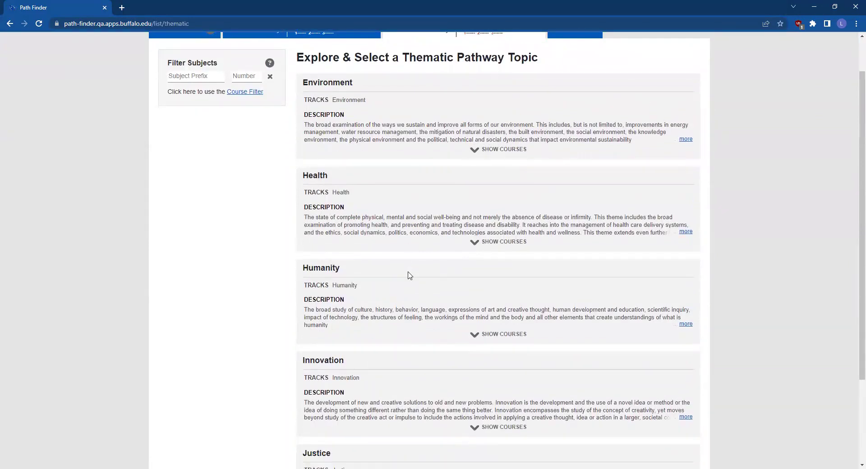
scroll(410, 275, "down", 2)
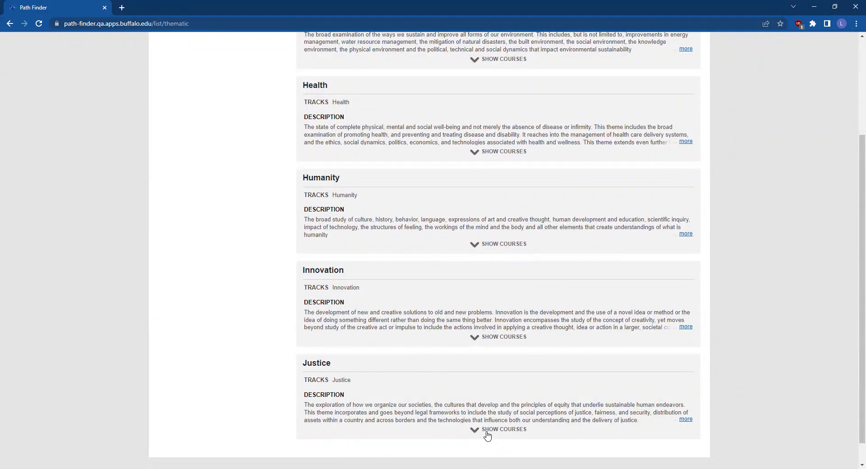
left_click(487, 431)
Examine the three Justice course lists, including the transfer, completed, enrolled and prerequisite labels beside the courses
scroll(387, 267, "down", 4)
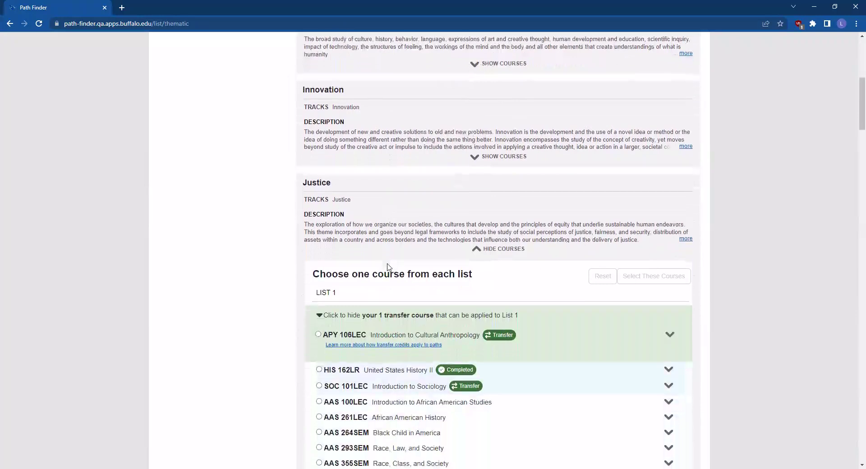
scroll(387, 267, "down", 2)
scroll(295, 228, "down", 1)
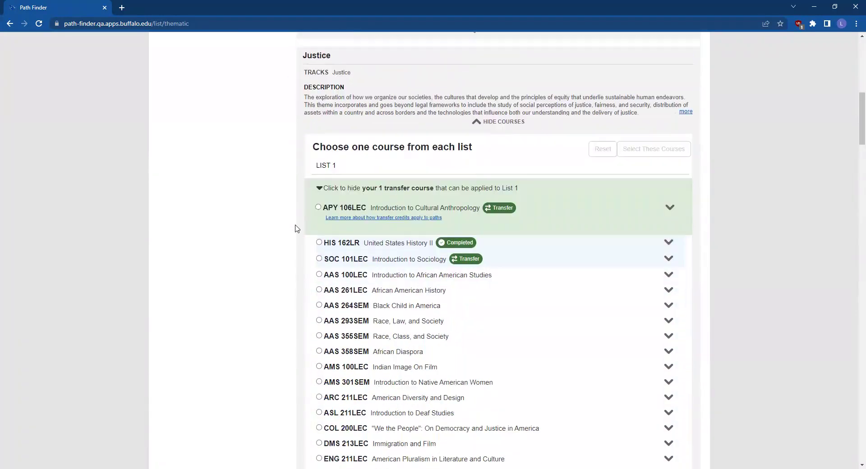
scroll(296, 228, "down", 12)
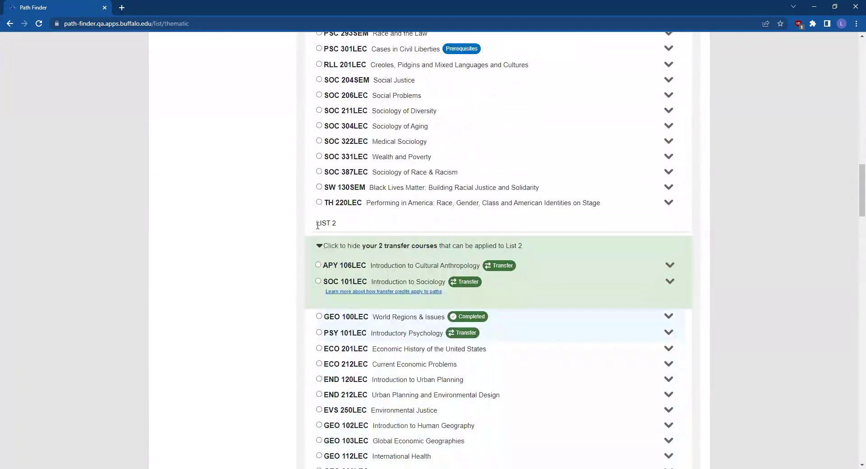
scroll(307, 229, "down", 9)
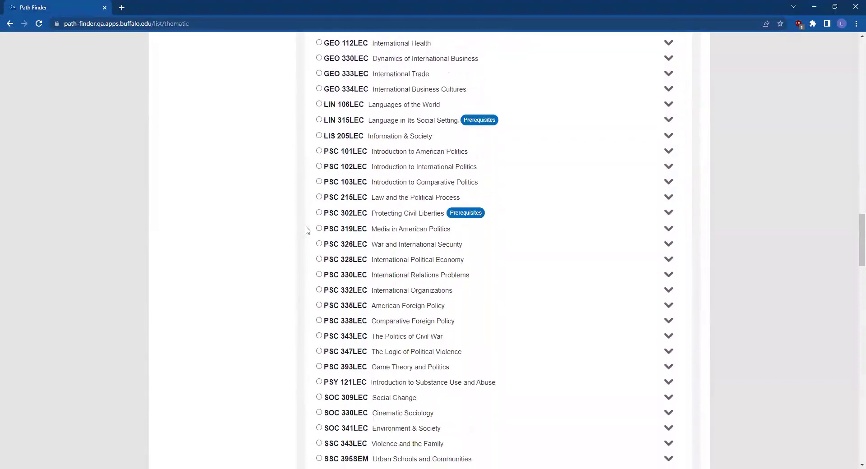
scroll(307, 229, "down", 6)
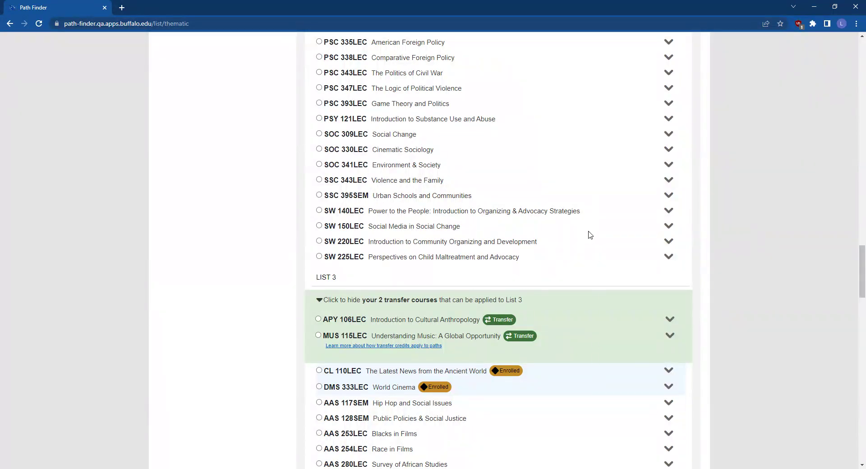
scroll(590, 235, "up", 6)
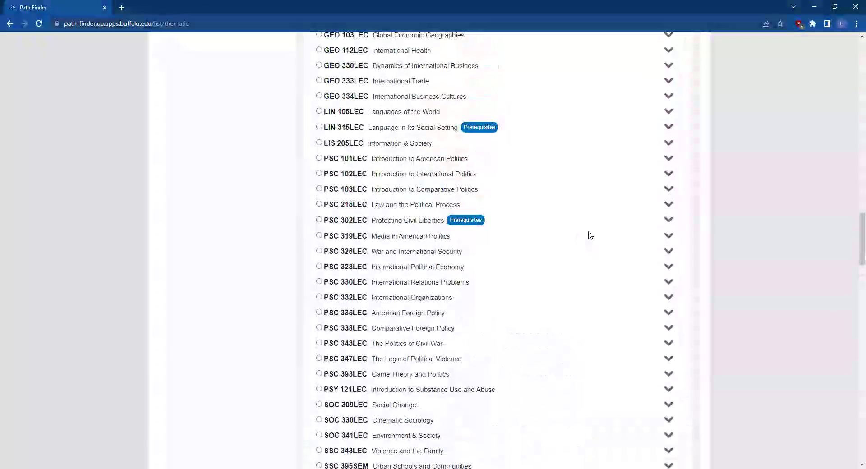
scroll(590, 235, "up", 6)
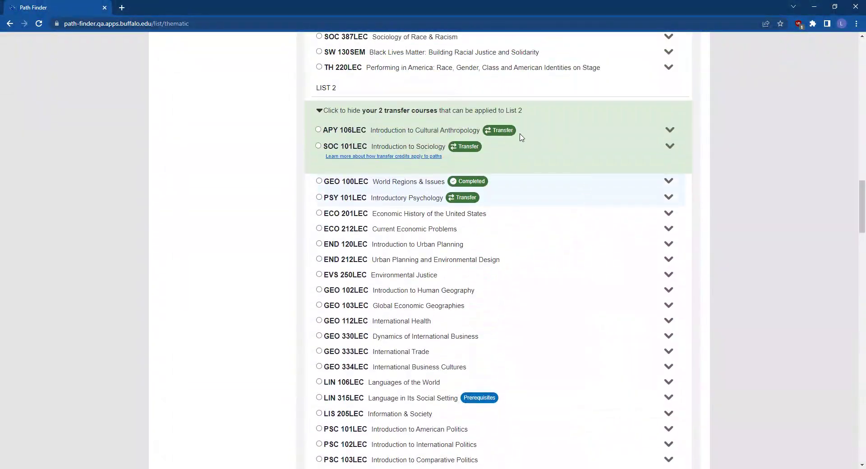
mouse_move(500, 131)
mouse_move(479, 182)
scroll(569, 327, "down", 13)
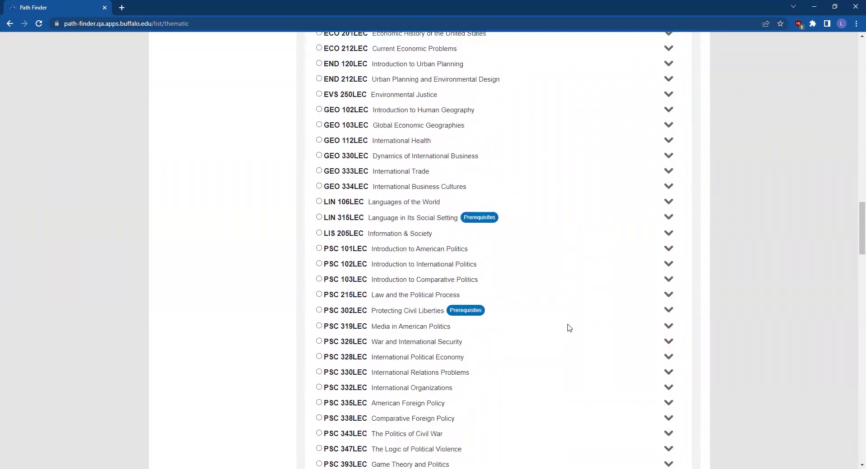
mouse_move(498, 327)
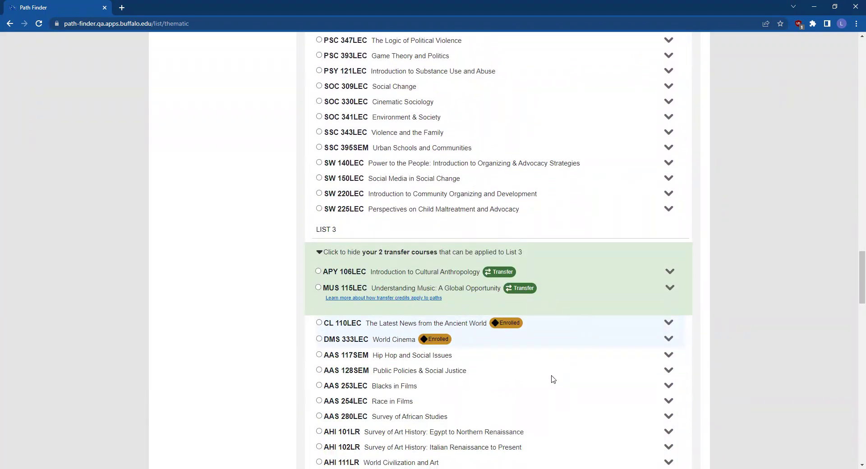
scroll(553, 379, "down", 3)
scroll(553, 379, "down", 3)
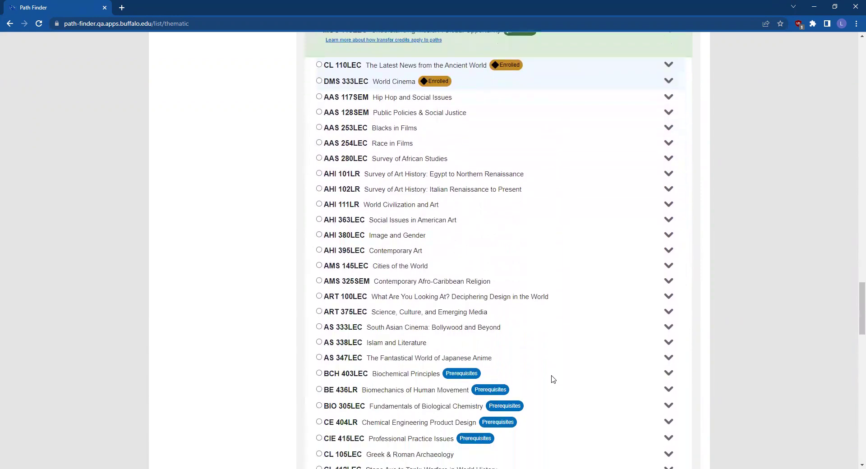
mouse_move(462, 361)
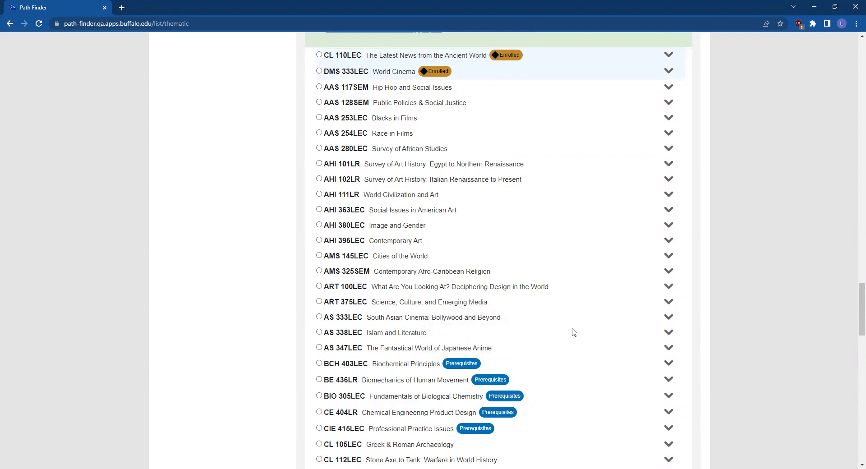
Choose SOC 101LEC Introduction to Sociology from List 1 of the Justice topic
scroll(294, 294, "up", 9)
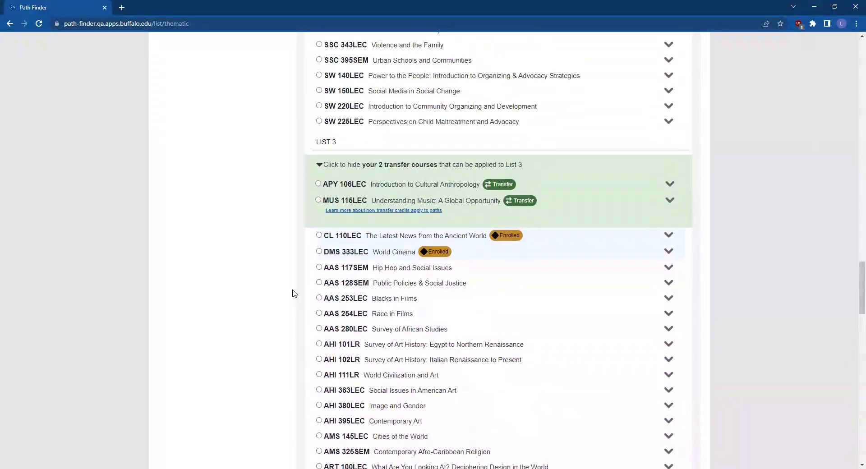
scroll(294, 293, "up", 10)
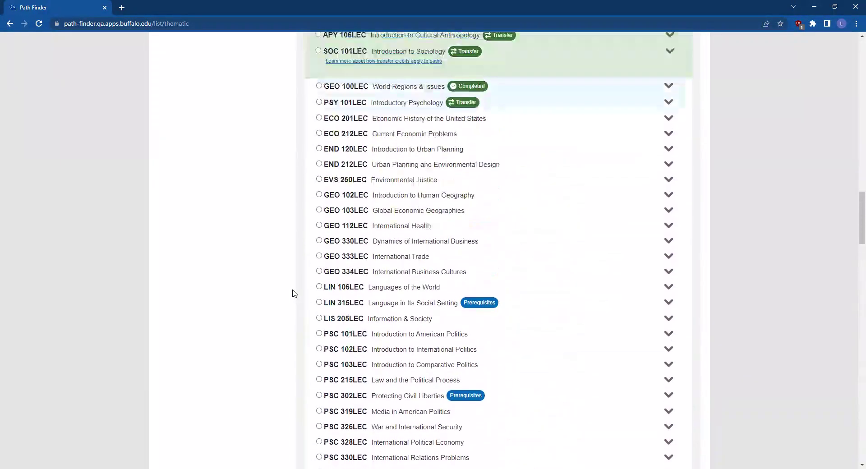
scroll(294, 294, "up", 10)
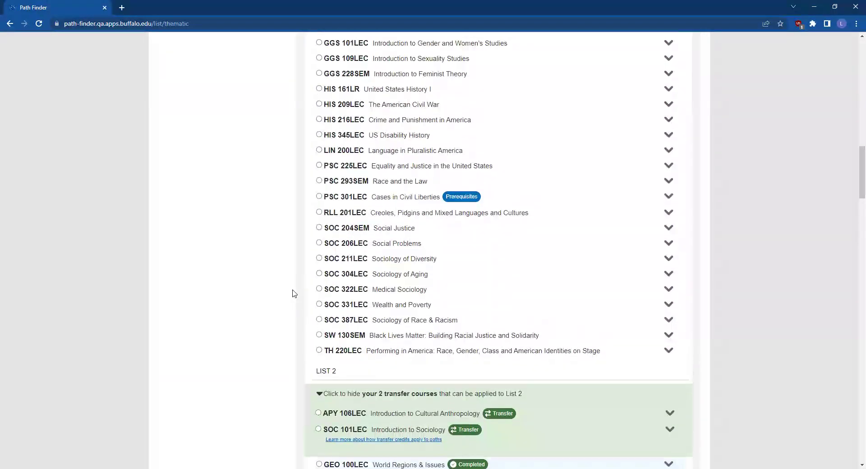
scroll(294, 294, "up", 3)
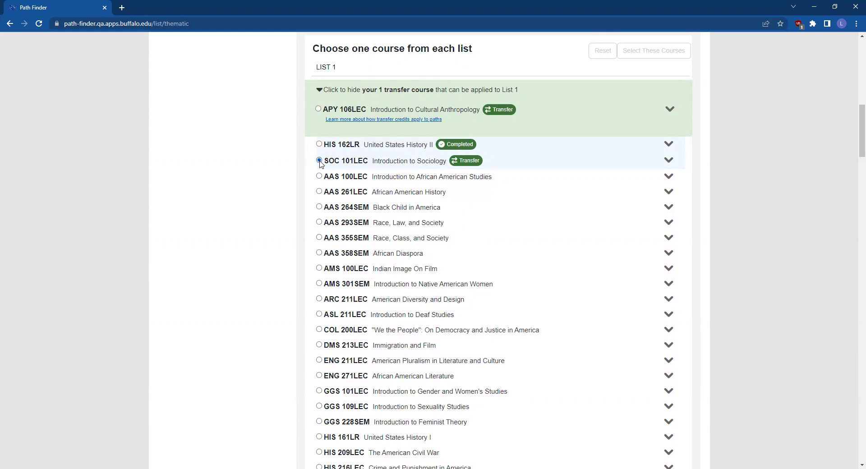
Choose EVS 250LEC Environmental Justice from List 2 of the Justice topic
scroll(308, 252, "down", 8)
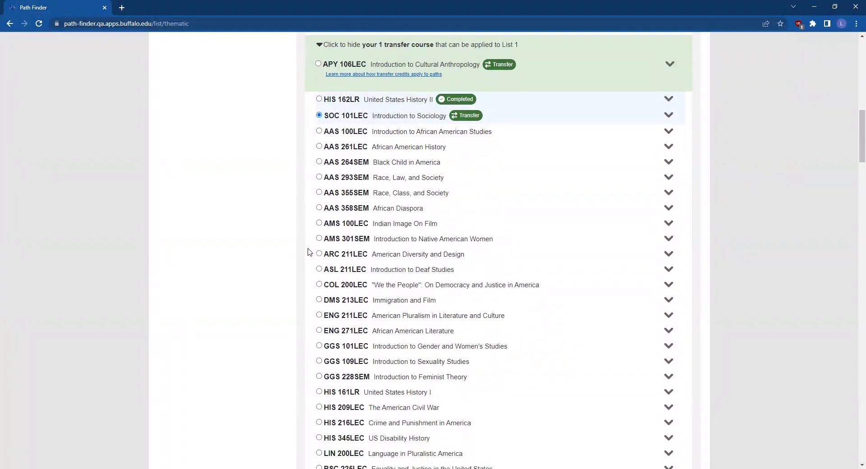
scroll(308, 252, "down", 6)
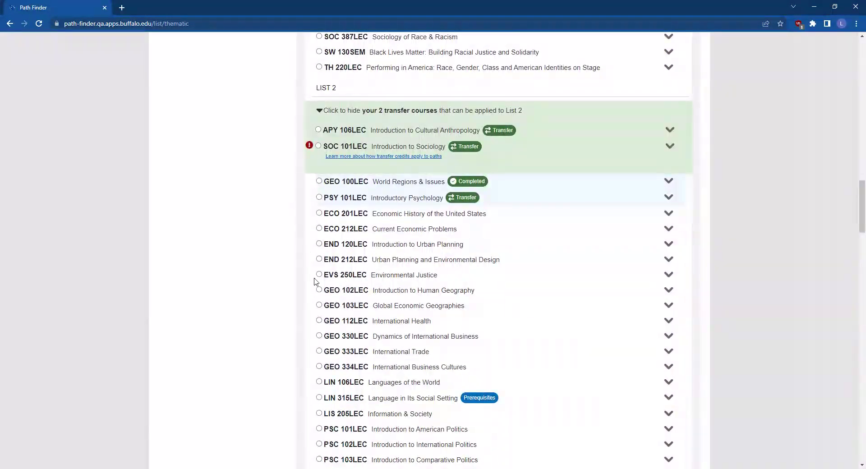
left_click(319, 275)
Choose the transfer course APY 106LEC Introduction to Cultural Anthropology from List 3 of the Justice topic
scroll(298, 277, "down", 11)
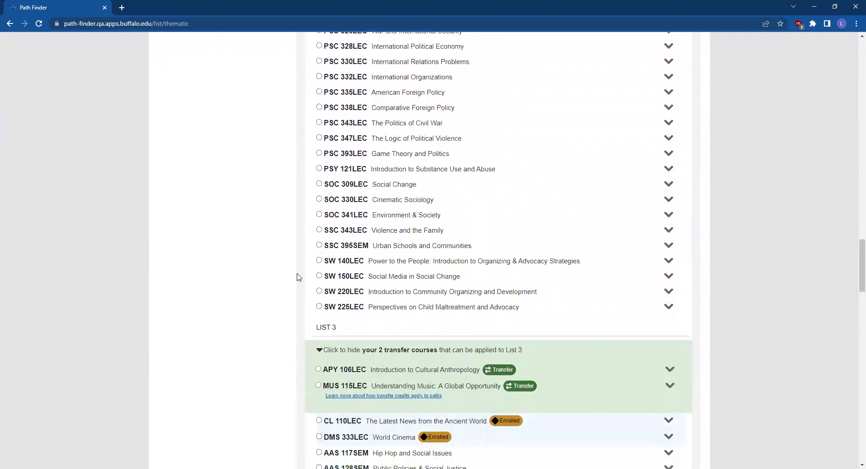
scroll(298, 277, "down", 5)
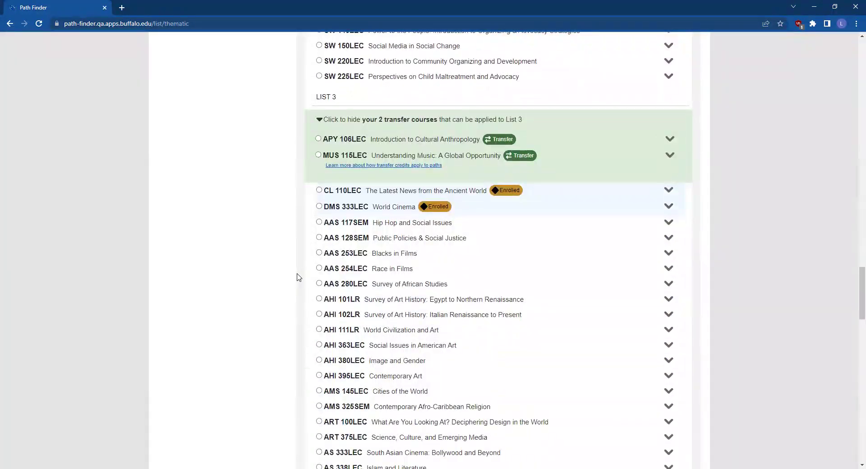
left_click(318, 139)
Submit the three chosen Justice courses as the thematic pathway selection
scroll(309, 225, "down", 13)
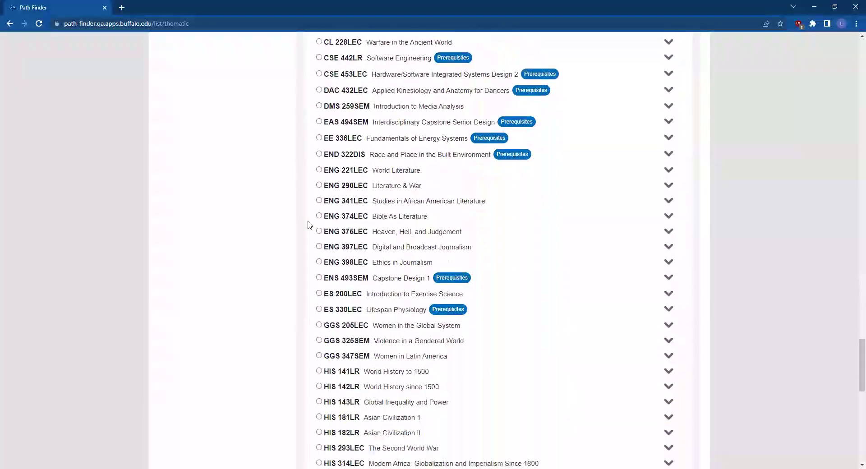
scroll(308, 225, "down", 12)
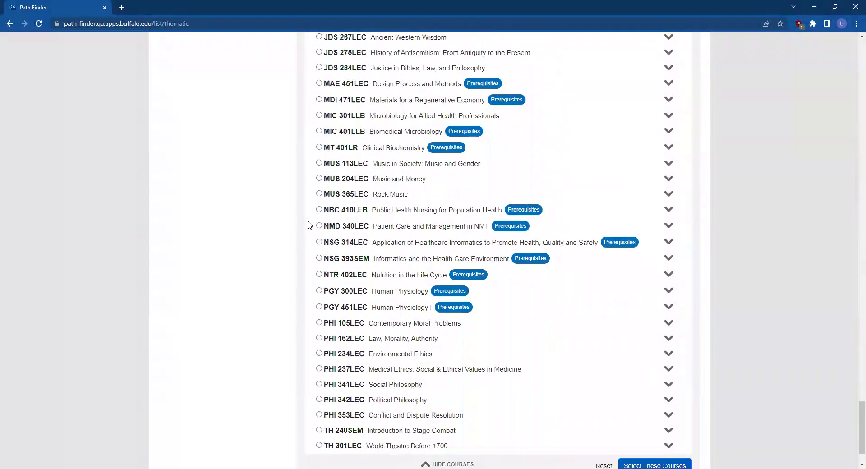
scroll(308, 225, "down", 2)
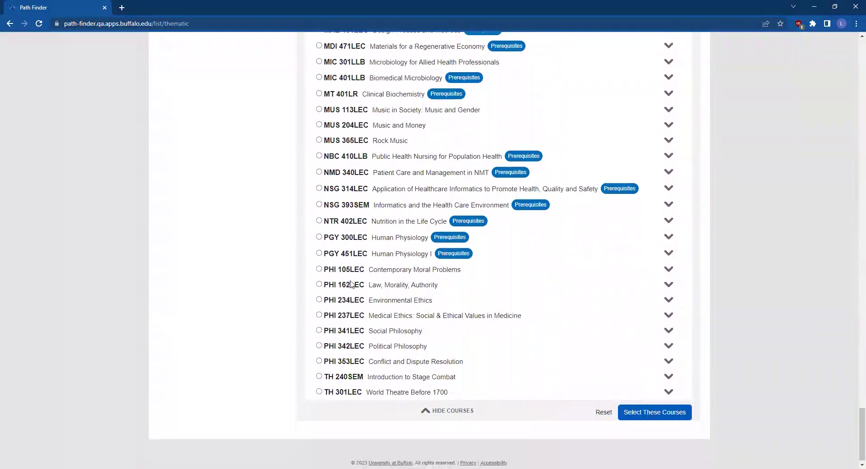
left_click(662, 414)
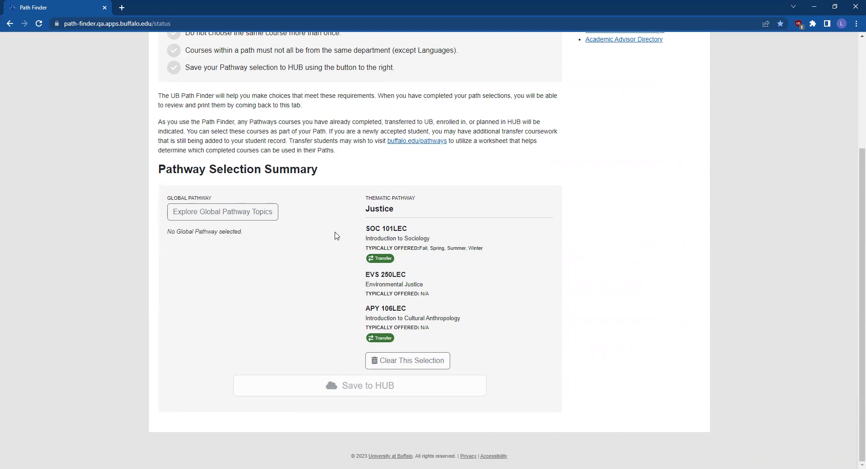
Open the list of global pathway topics and look through the available tracks and language topics
scroll(336, 236, "up", 4)
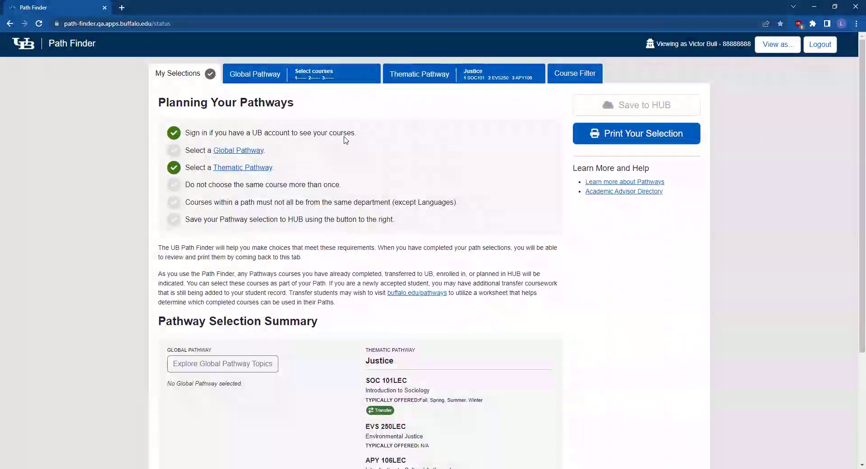
left_click(299, 80)
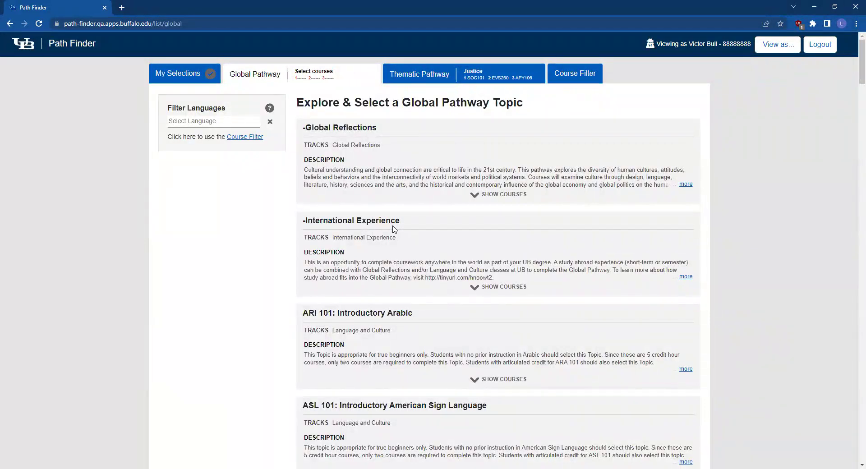
scroll(406, 260, "down", 3)
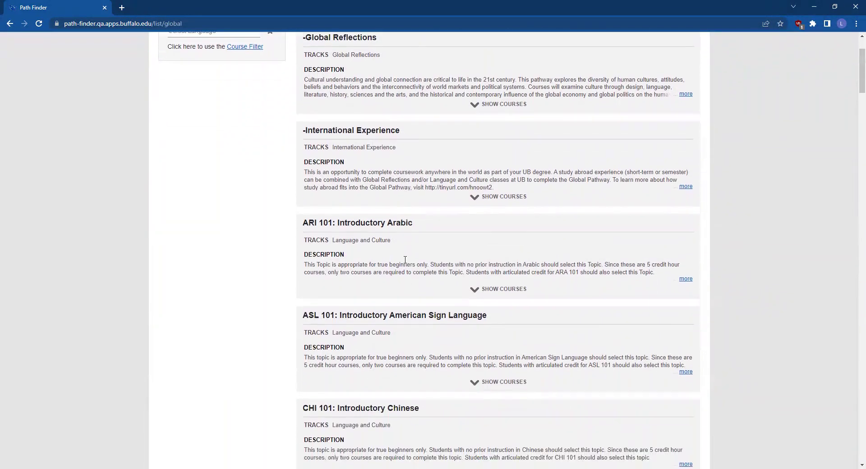
scroll(405, 262, "down", 5)
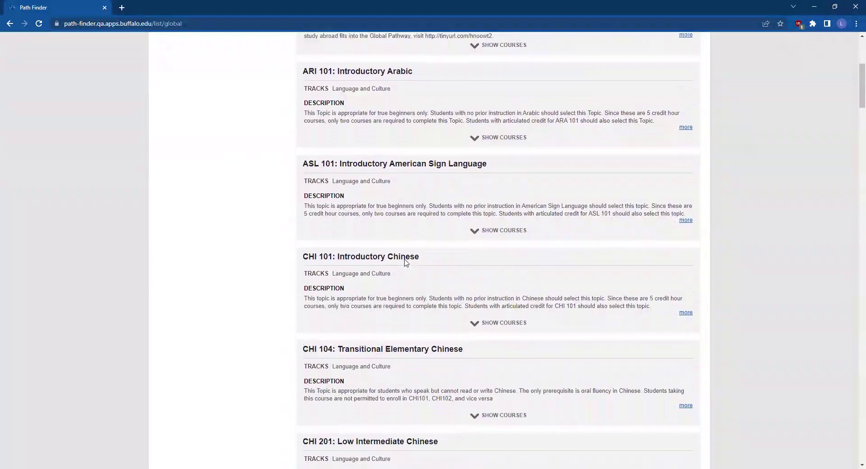
scroll(405, 263, "down", 4)
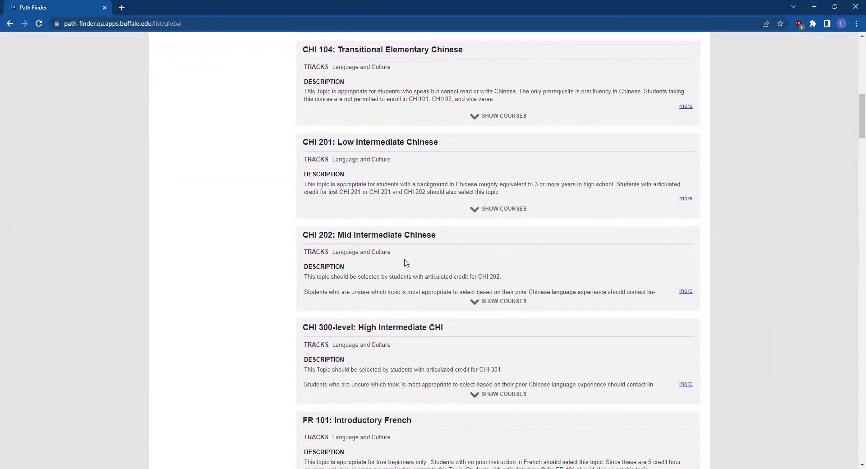
scroll(405, 263, "down", 10)
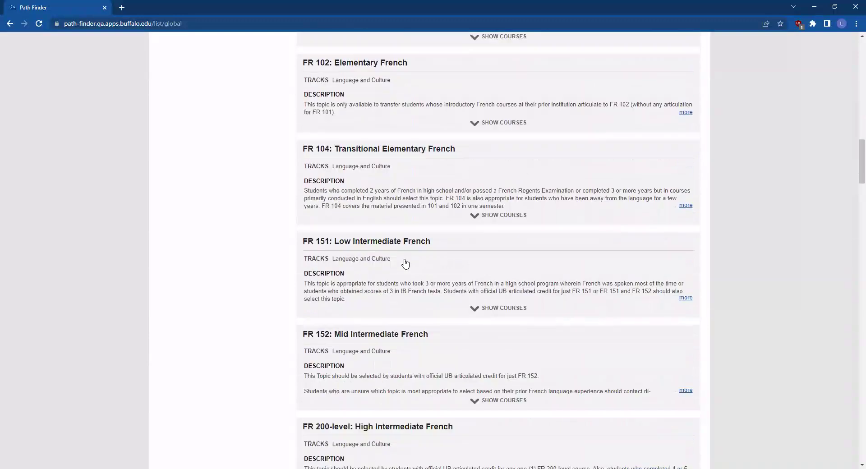
scroll(405, 264, "down", 10)
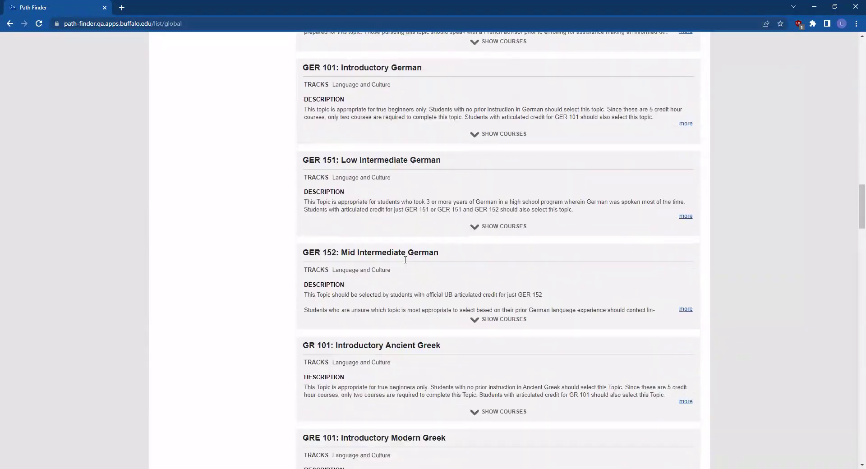
scroll(405, 263, "down", 6)
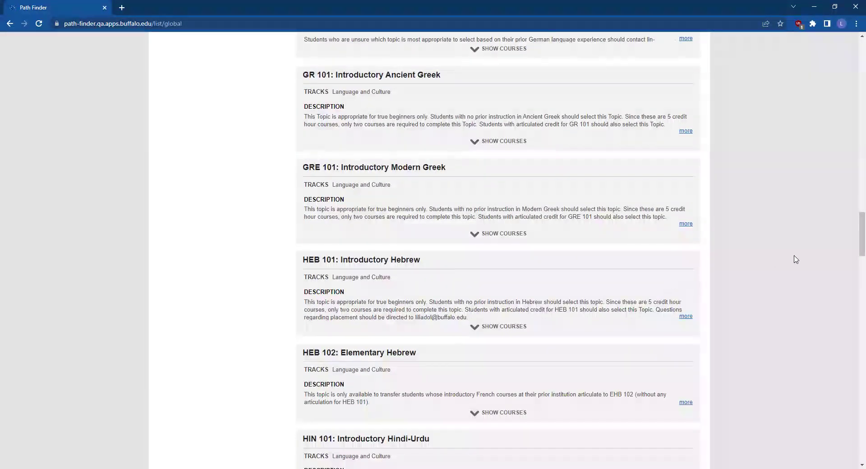
left_click_drag(854, 246, 850, 67)
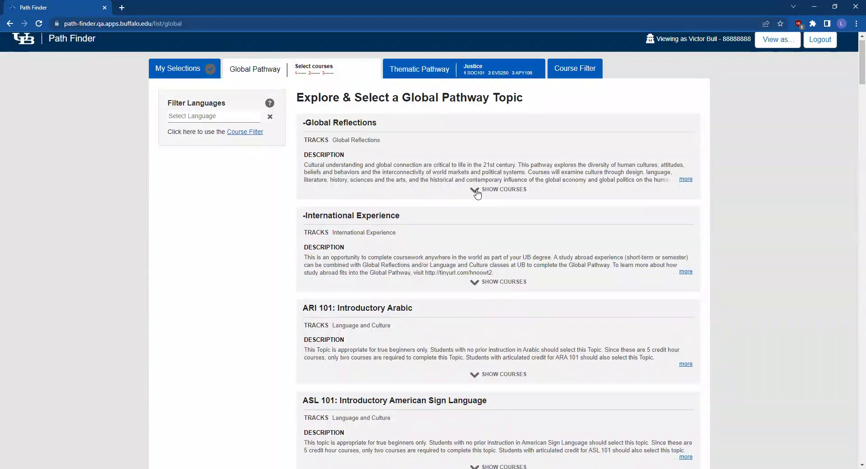
Show the courses of the Global Reflections topic and examine Lists 1 to 3 for completed, enrolled and transfer courses
left_click(477, 193)
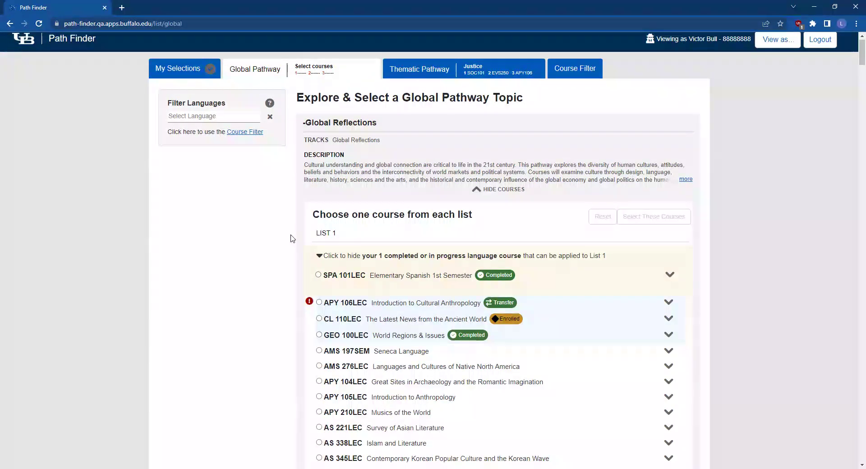
scroll(292, 238, "down", 18)
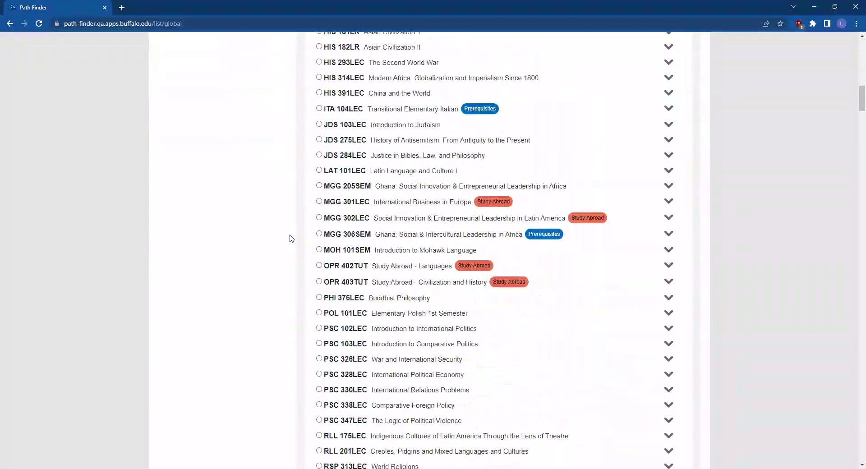
scroll(292, 238, "down", 15)
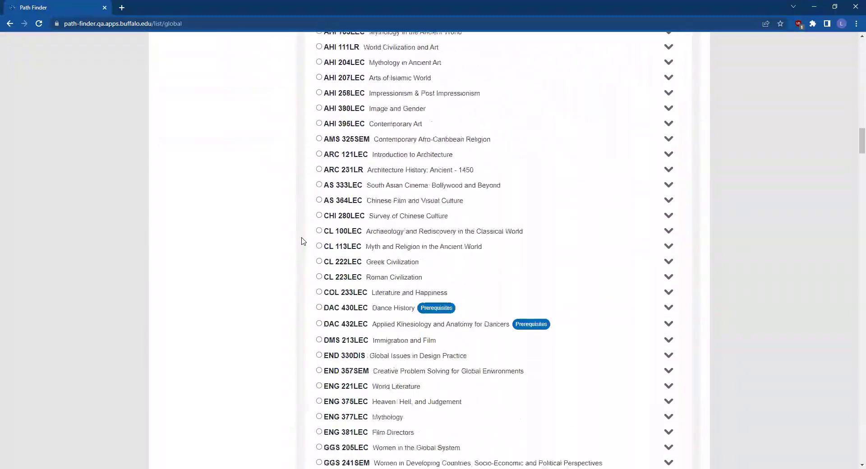
scroll(302, 241, "down", 16)
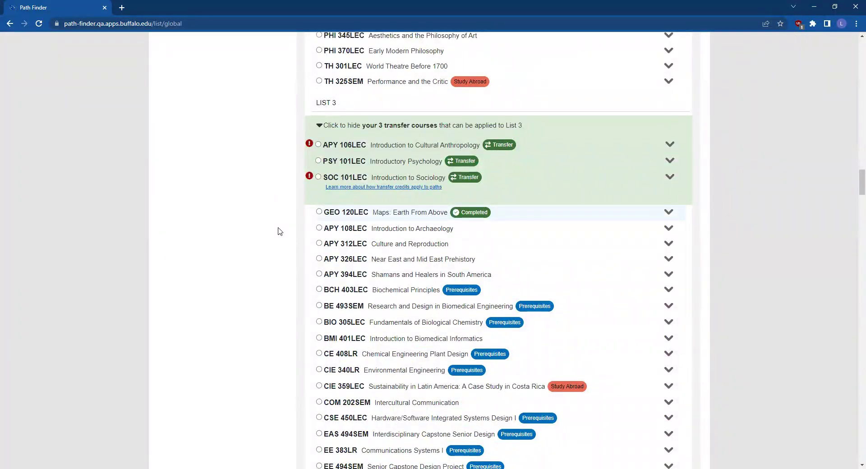
scroll(279, 231, "up", 13)
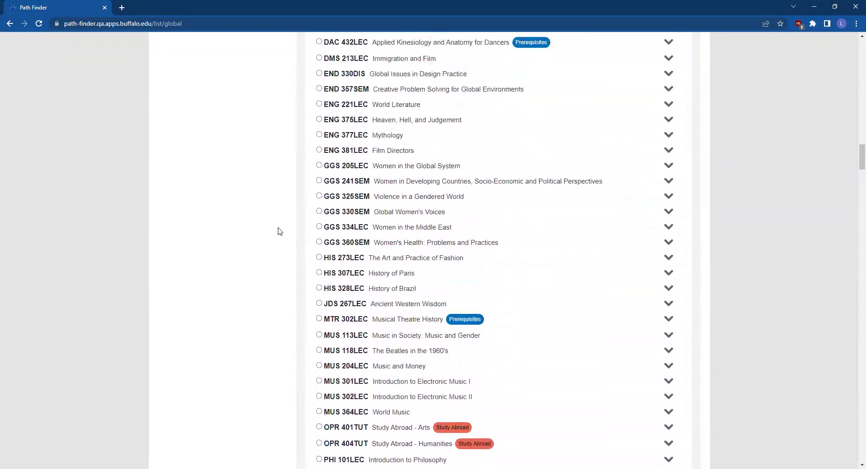
scroll(280, 231, "up", 16)
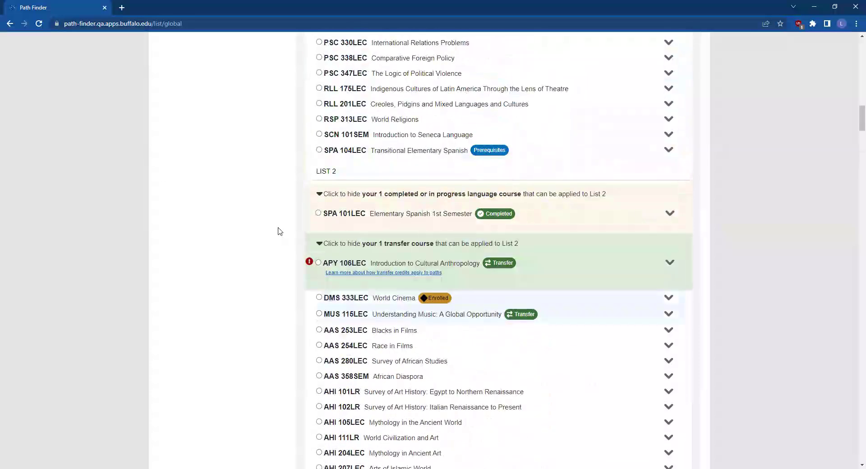
scroll(280, 231, "up", 10)
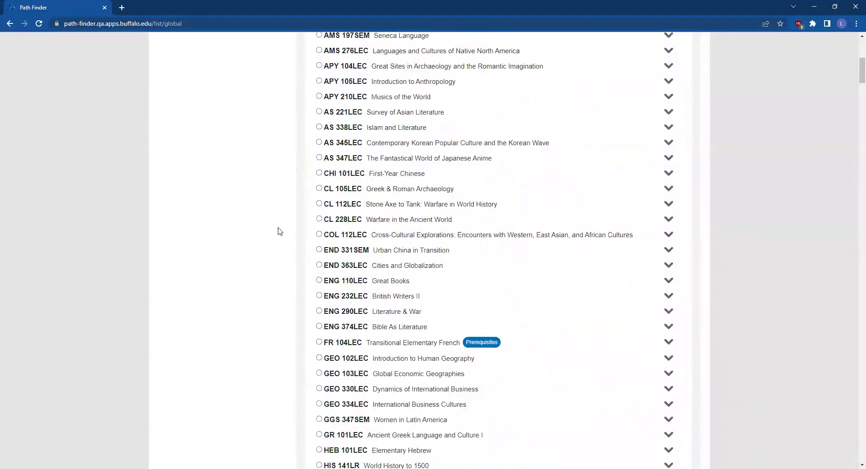
scroll(280, 231, "up", 6)
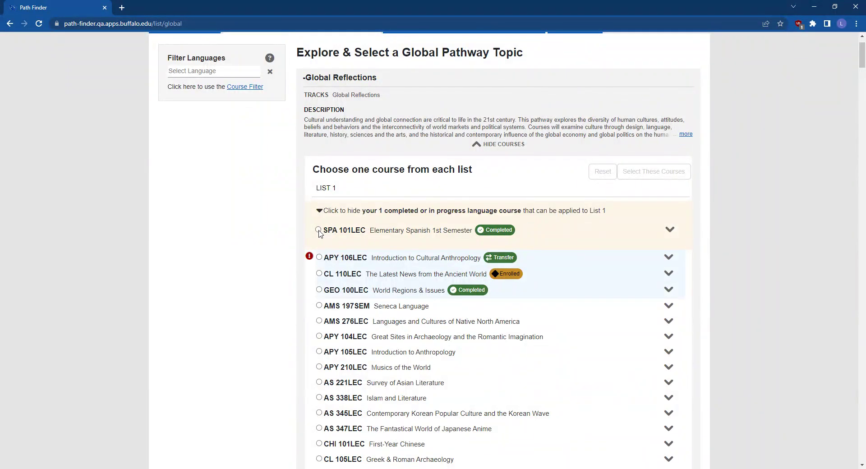
scroll(294, 248, "down", 15)
scroll(293, 248, "down", 6)
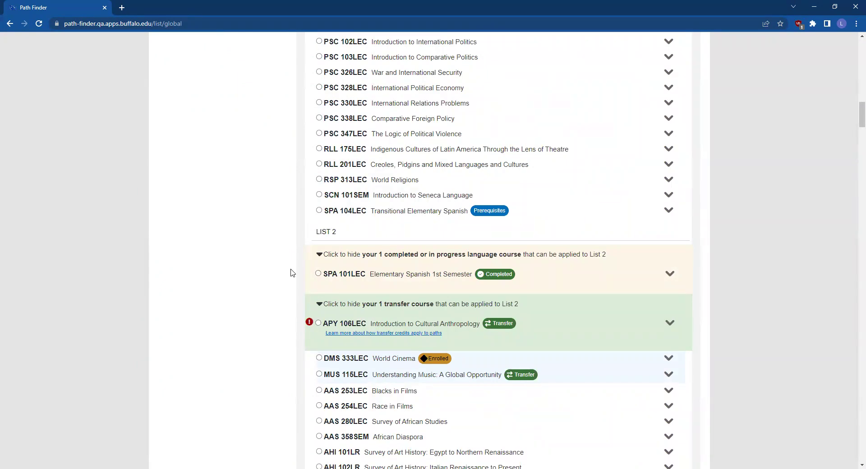
Choose CL 110LEC The Latest News from the Ancient World from List 1 and SPA 101LEC Elementary Spanish 1st Semester from List 2 of Global Reflections
scroll(291, 272, "up", 12)
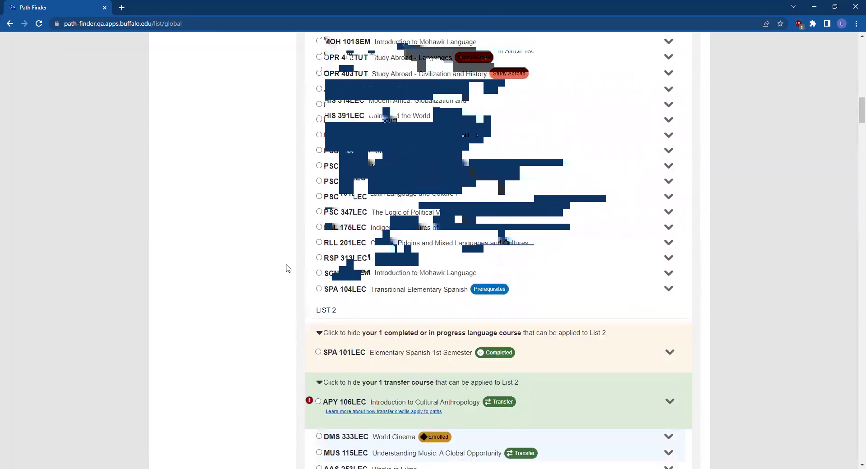
scroll(288, 269, "up", 8)
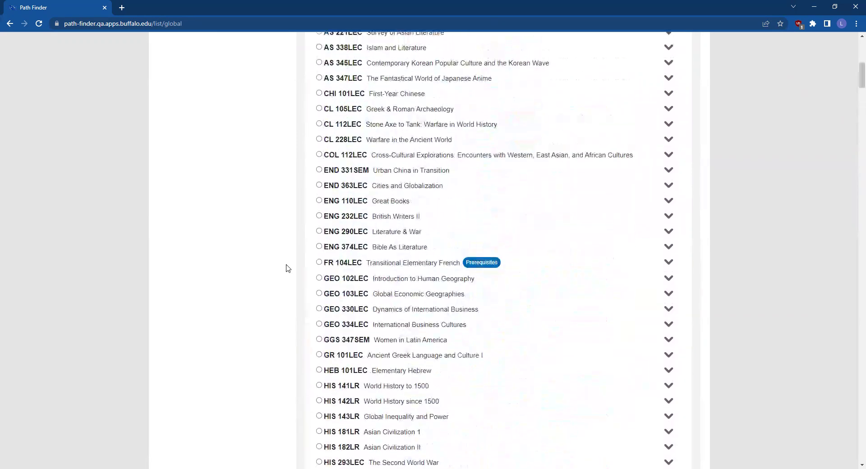
scroll(287, 268, "up", 1)
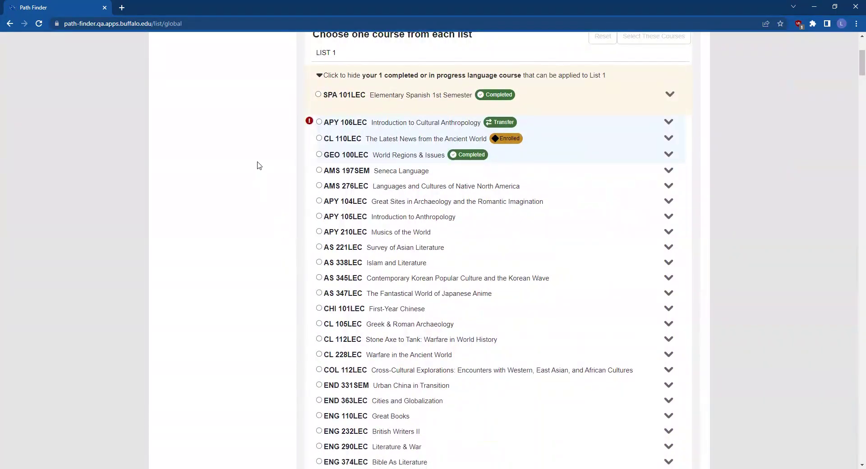
left_click(320, 138)
scroll(283, 232, "down", 15)
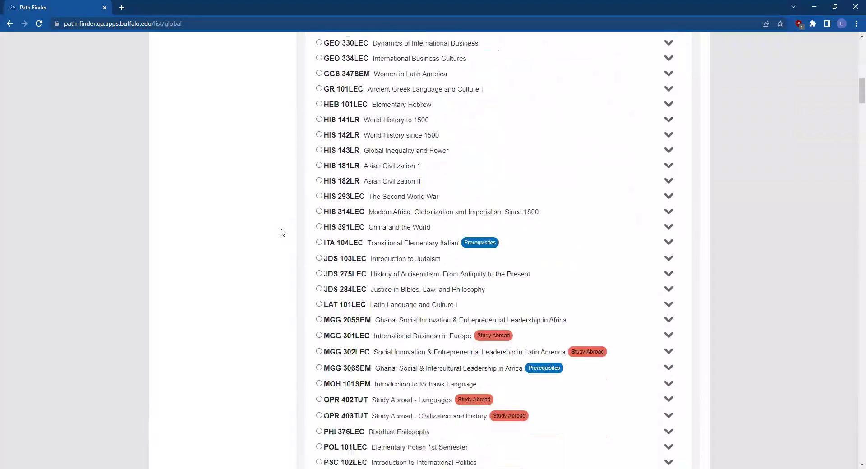
scroll(283, 232, "down", 5)
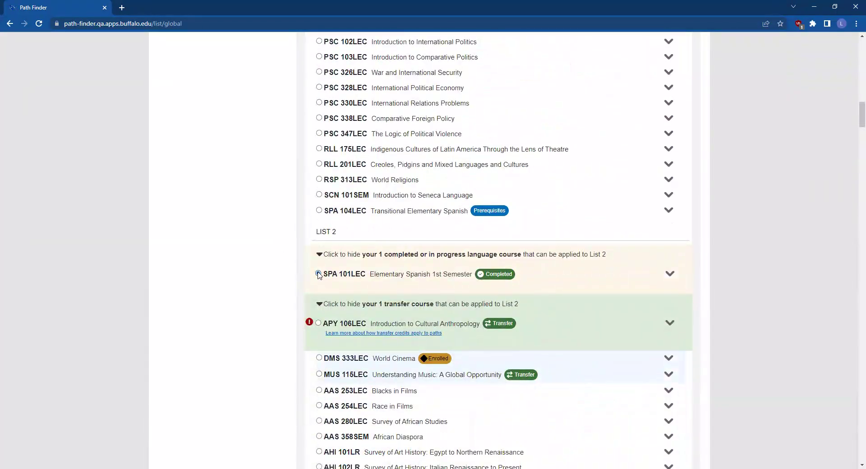
left_click(318, 273)
Choose APY 108LEC Introduction to Archaeology from List 3 of Global Reflections and submit the three courses as the global pathway selection
scroll(280, 278, "down", 13)
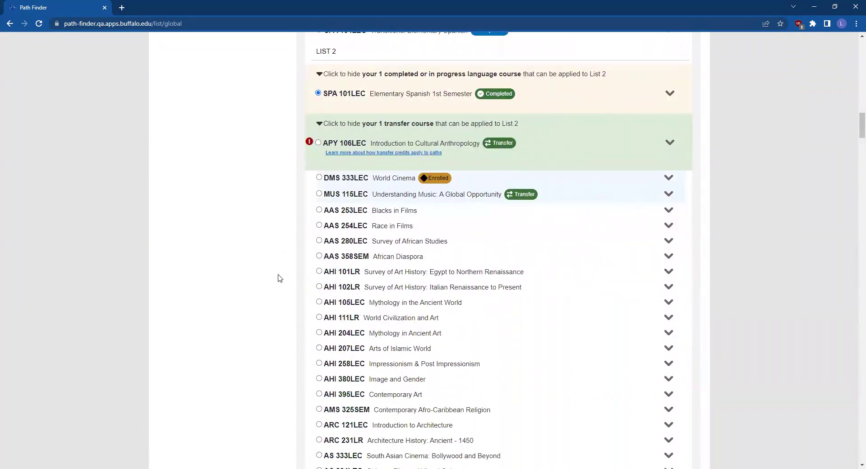
scroll(280, 278, "down", 14)
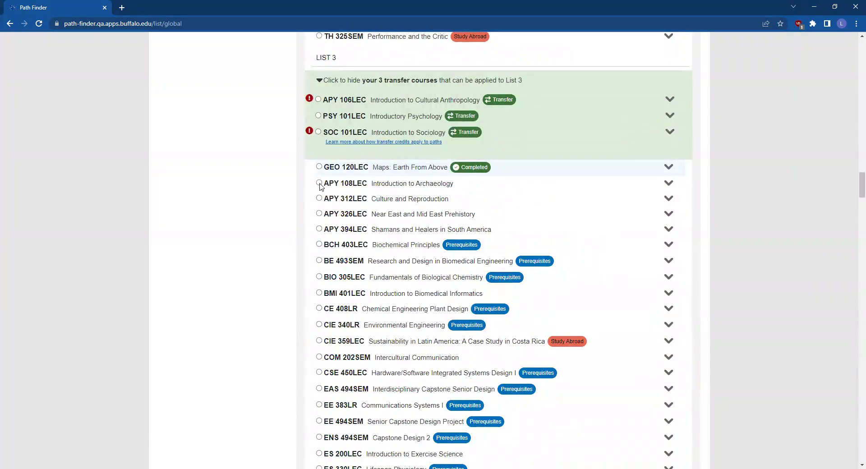
scroll(287, 277, "down", 4)
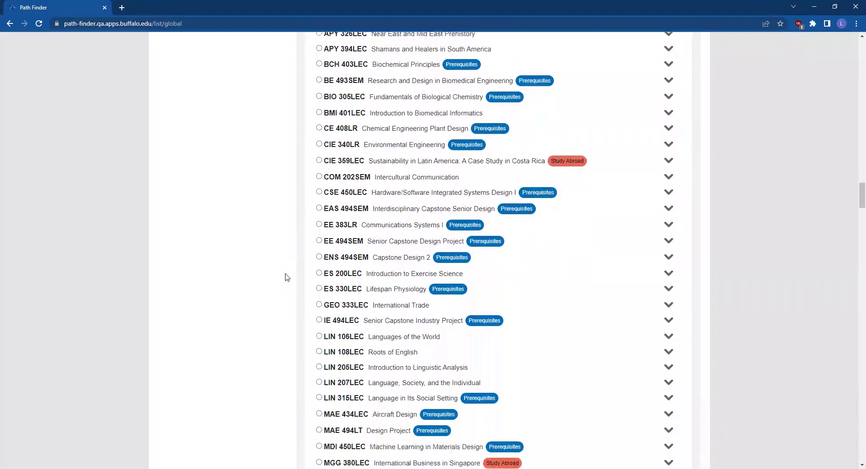
scroll(287, 277, "down", 13)
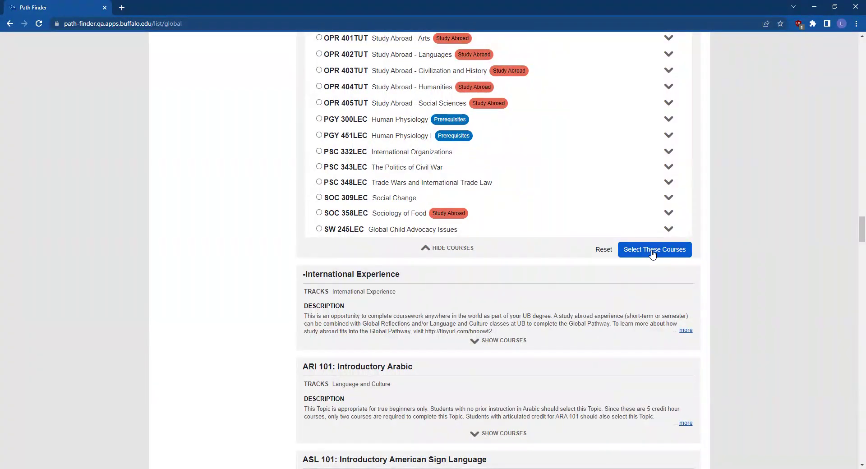
left_click(652, 254)
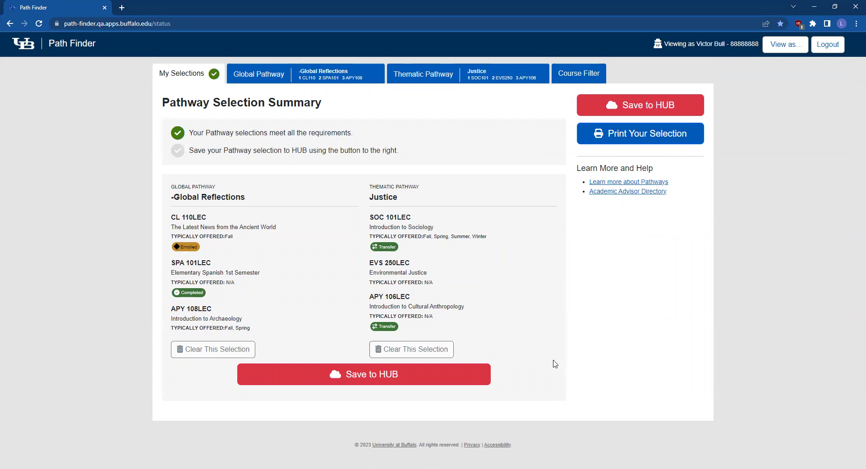
Save the Global Reflections and Justice pathway selections to HUB and confirm the save
left_click(398, 380)
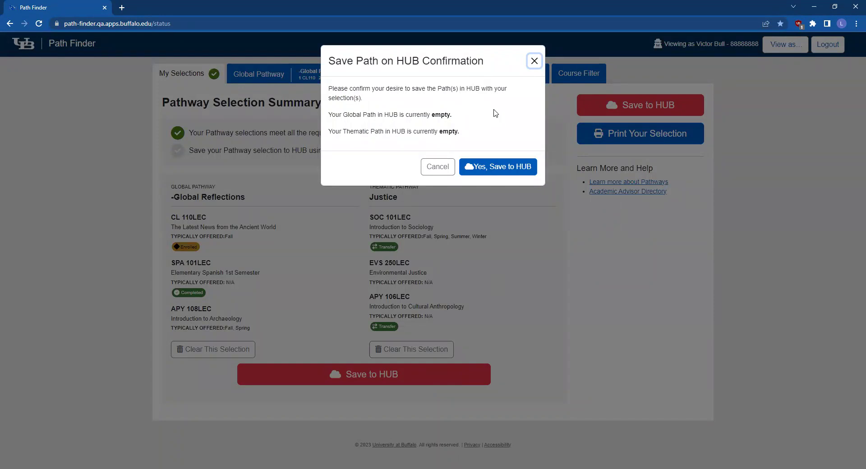
left_click(500, 173)
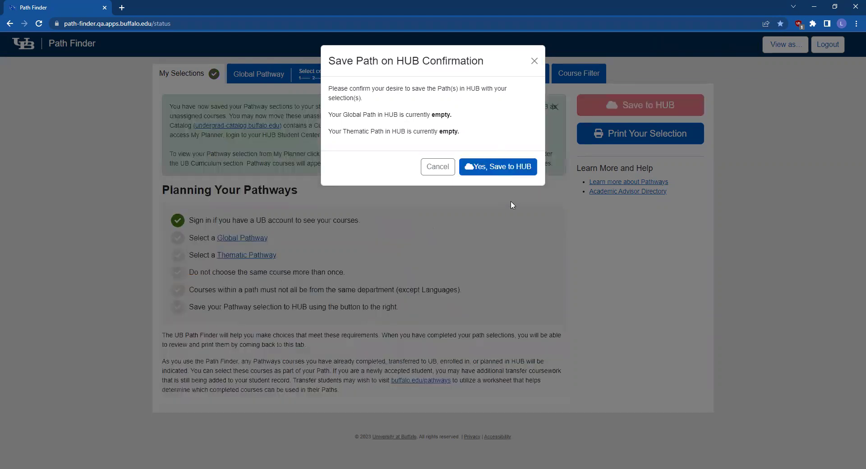
left_click(510, 210)
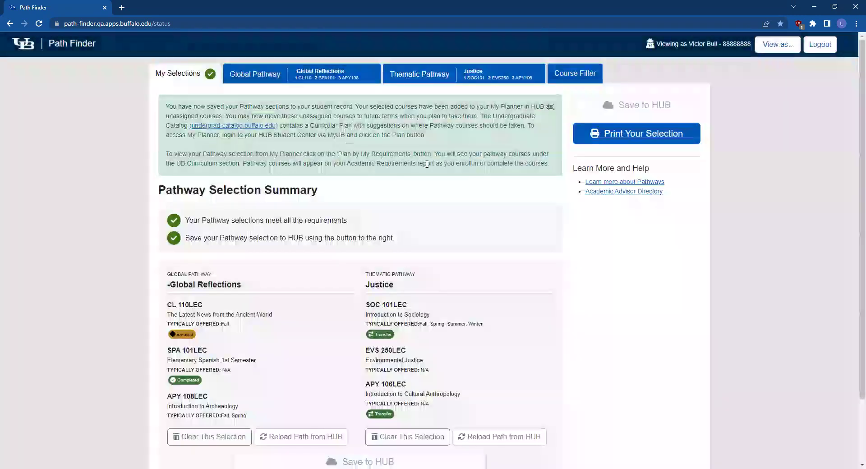